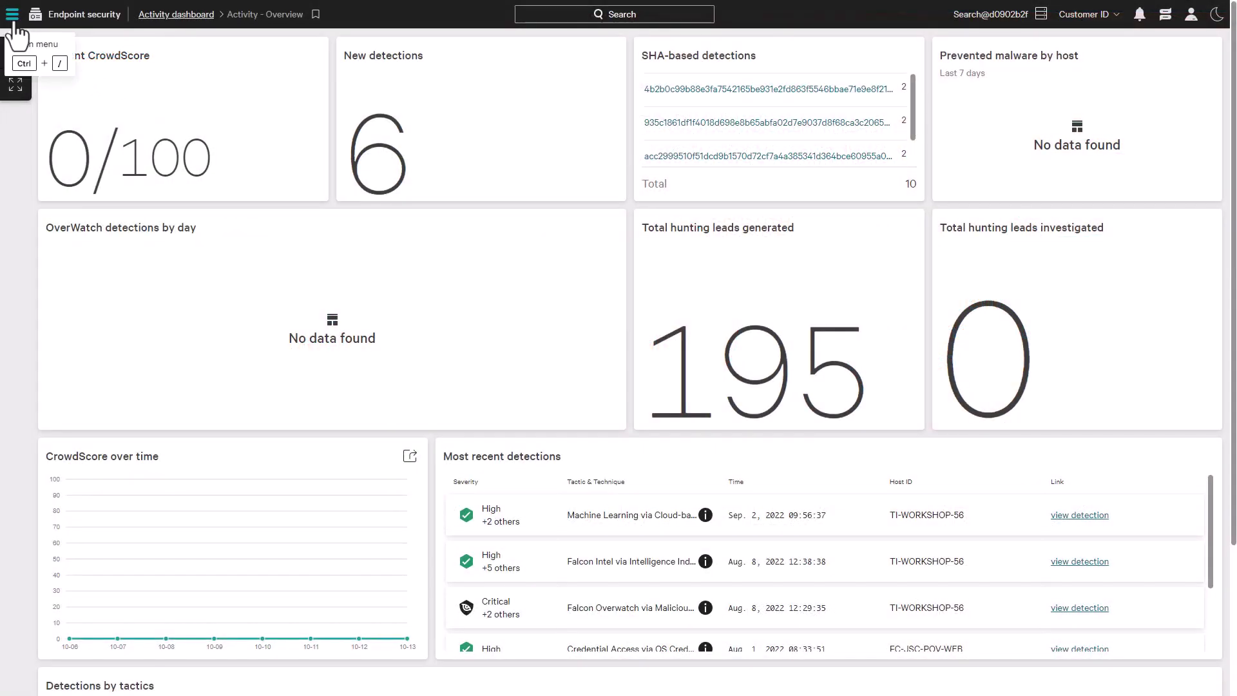
- Go through Host setup and management to the Fusion workflows list
{"action": "left_click", "coordinate": [14, 17]}
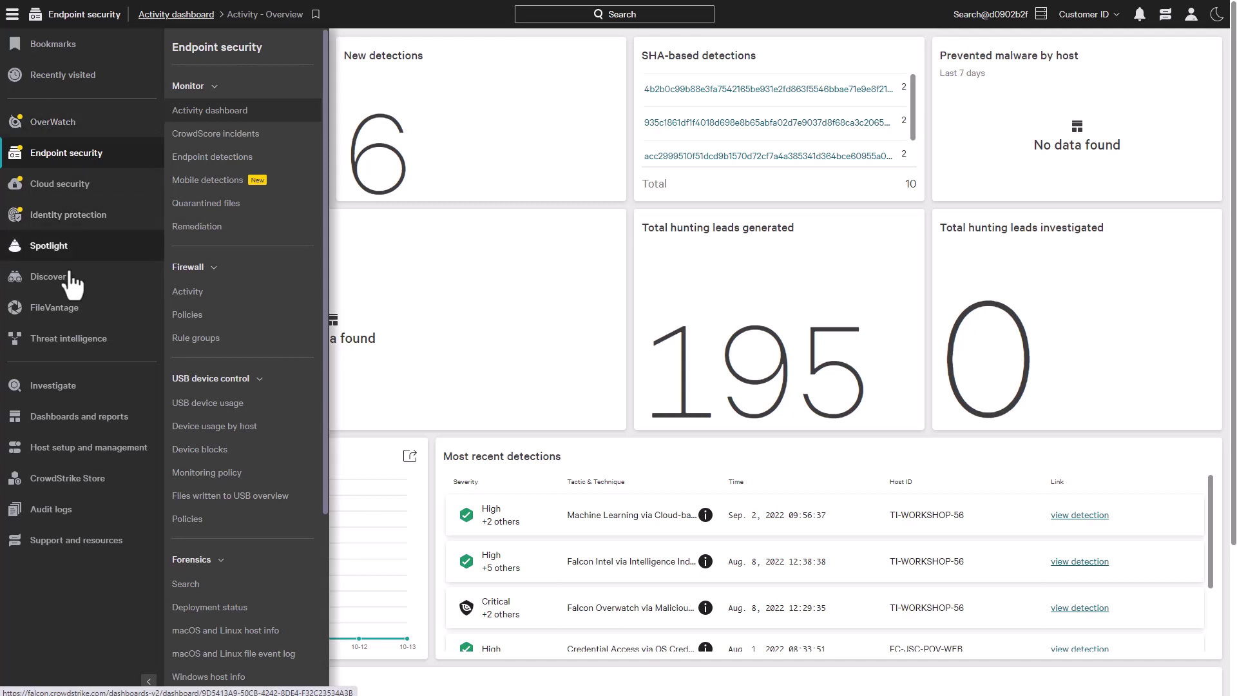
{"action": "left_click", "coordinate": [59, 449]}
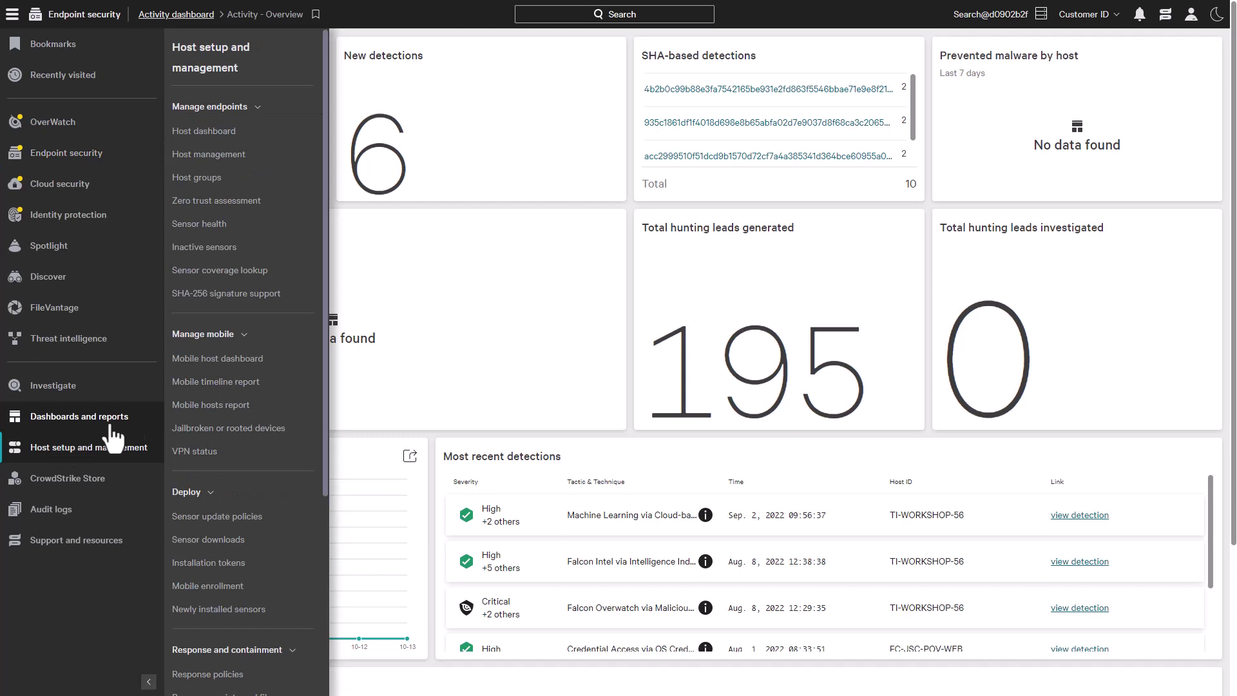
{"action": "scroll", "coordinate": [221, 378], "scroll_direction": "down", "scroll_amount": 1}
{"action": "scroll", "coordinate": [257, 522], "scroll_direction": "down", "scroll_amount": 2}
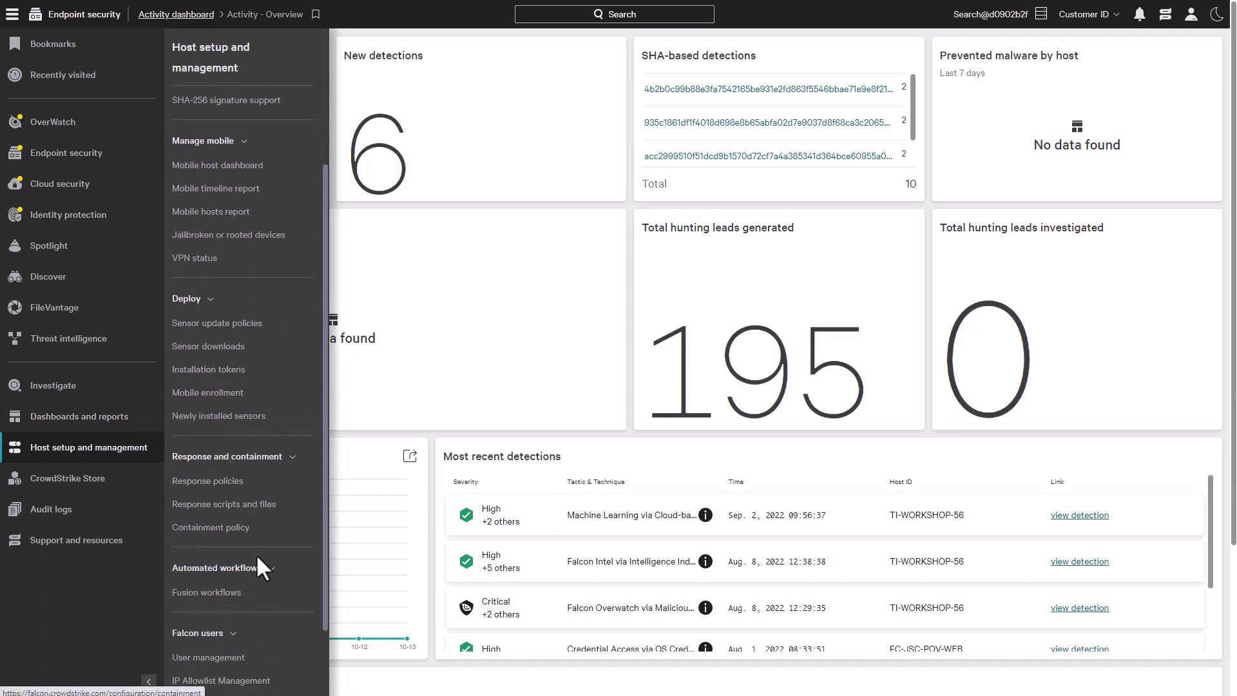
{"action": "left_click", "coordinate": [249, 593]}
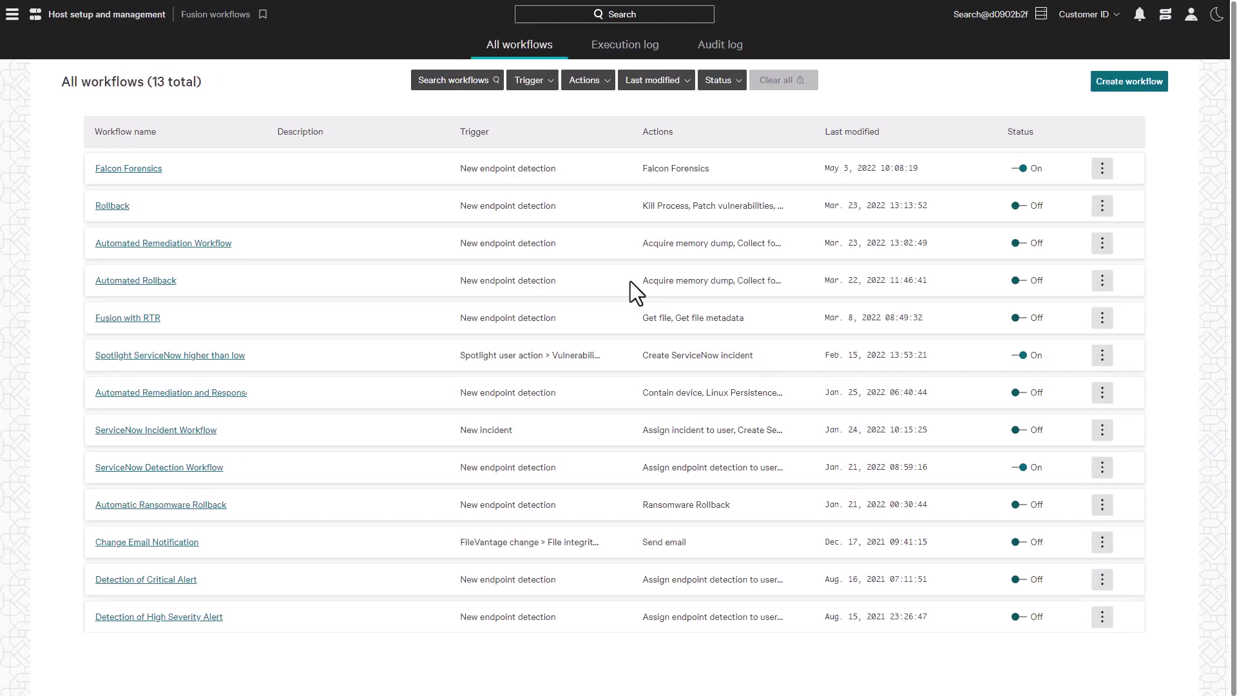
- Start a new workflow using a playbook and continue to the playbook list
{"action": "left_click", "coordinate": [1137, 83]}
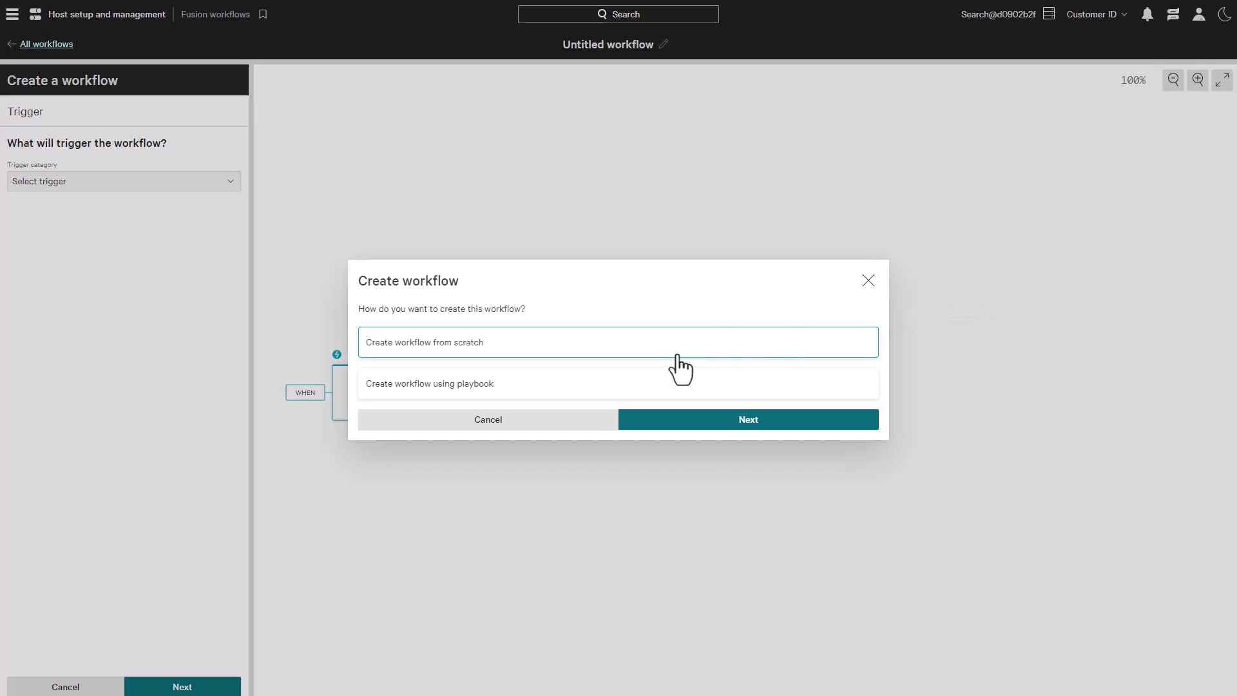
{"action": "left_click", "coordinate": [662, 386]}
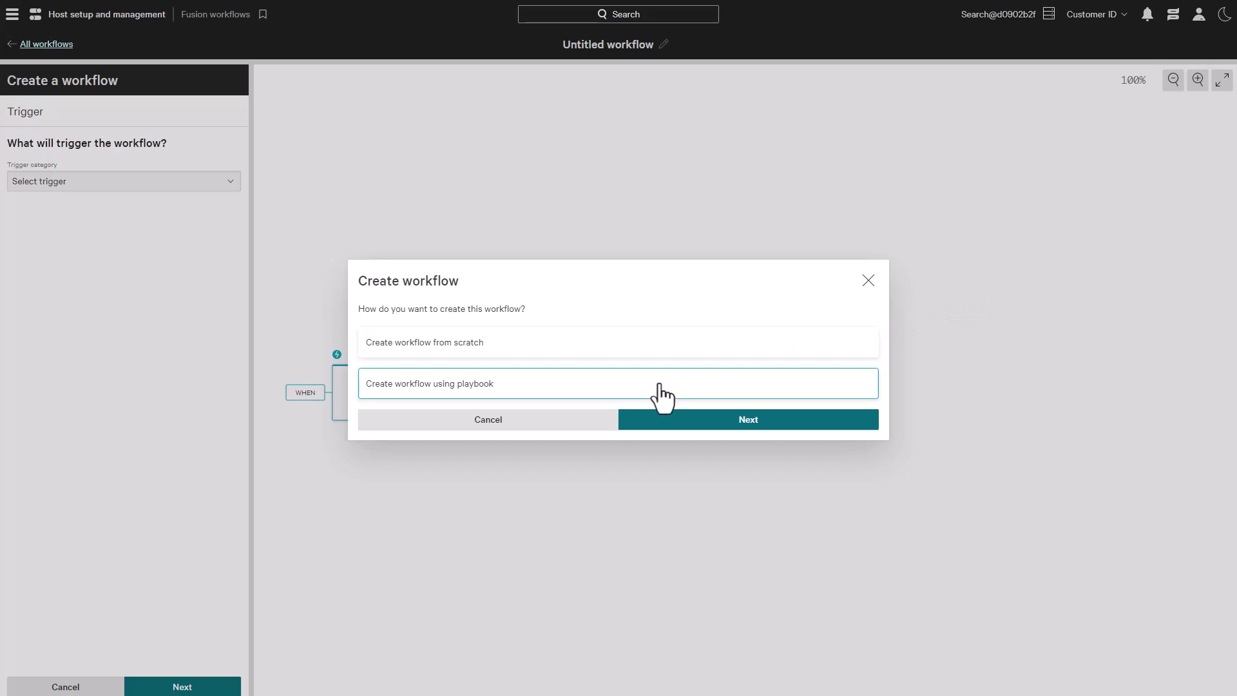
{"action": "left_click", "coordinate": [728, 421]}
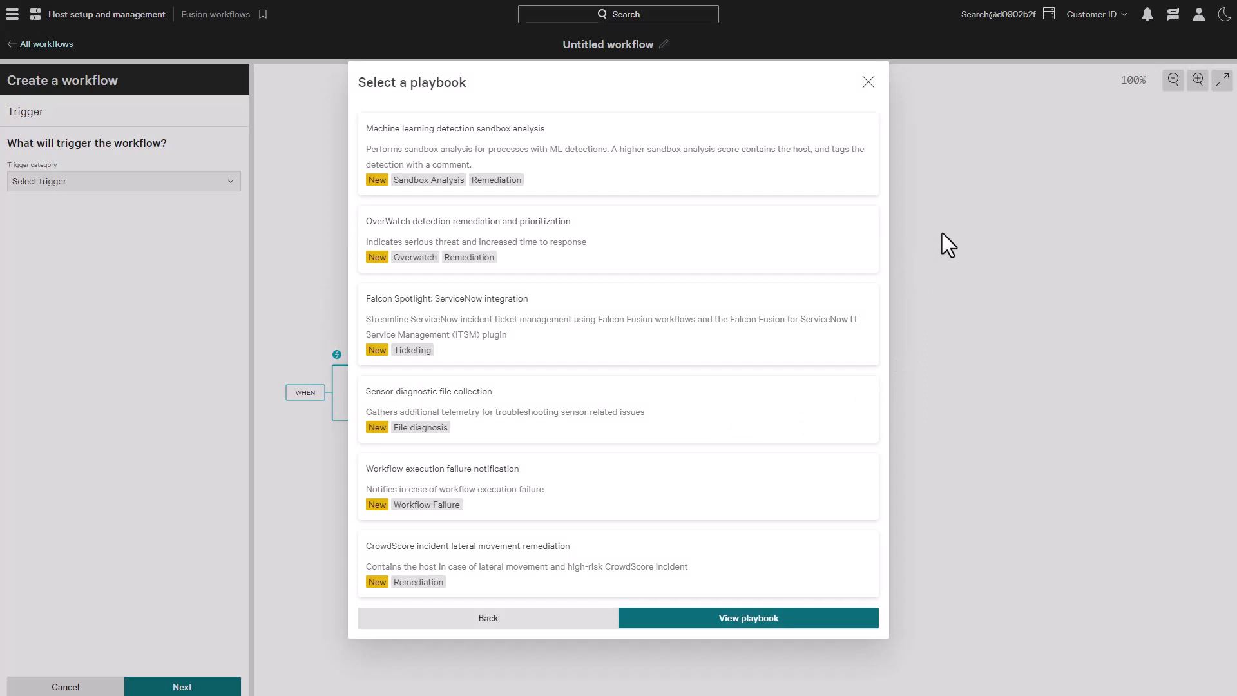
- Show the workflow preview of the Machine learning detection sandbox analysis playbook card
{"action": "left_click", "coordinate": [633, 137]}
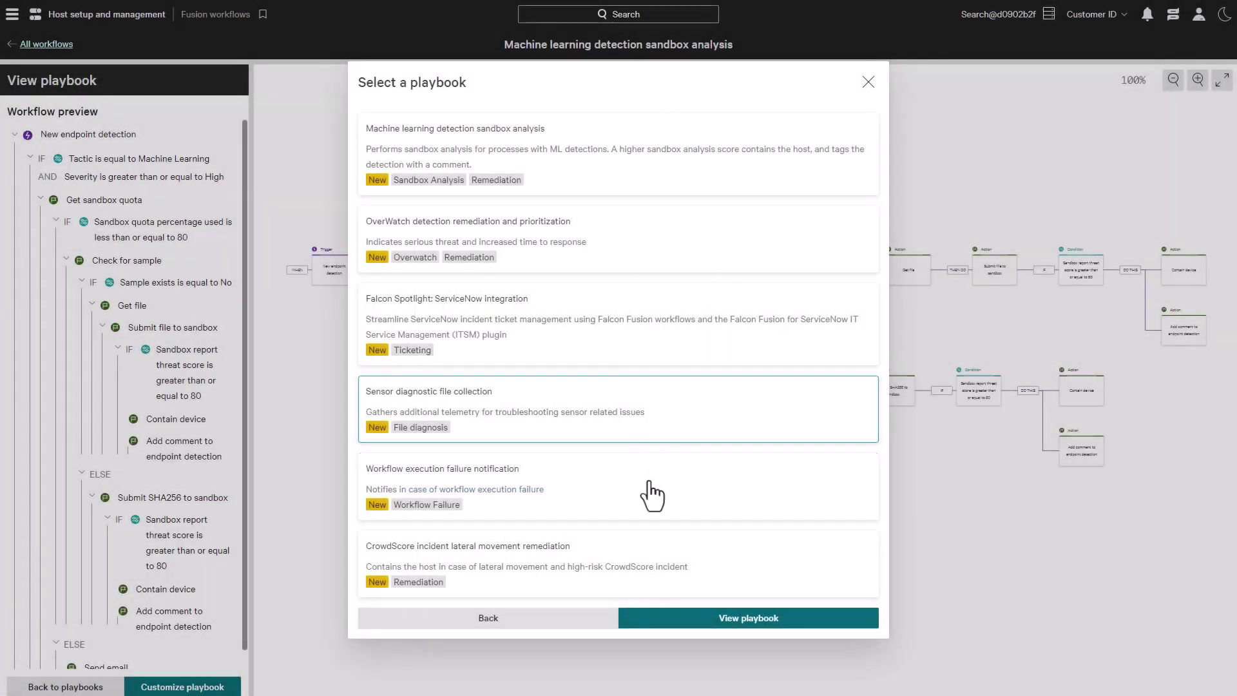
- Browse the Workflow execution failure notification and CrowdScore incident lateral movement remediation playbooks
{"action": "left_click", "coordinate": [653, 491]}
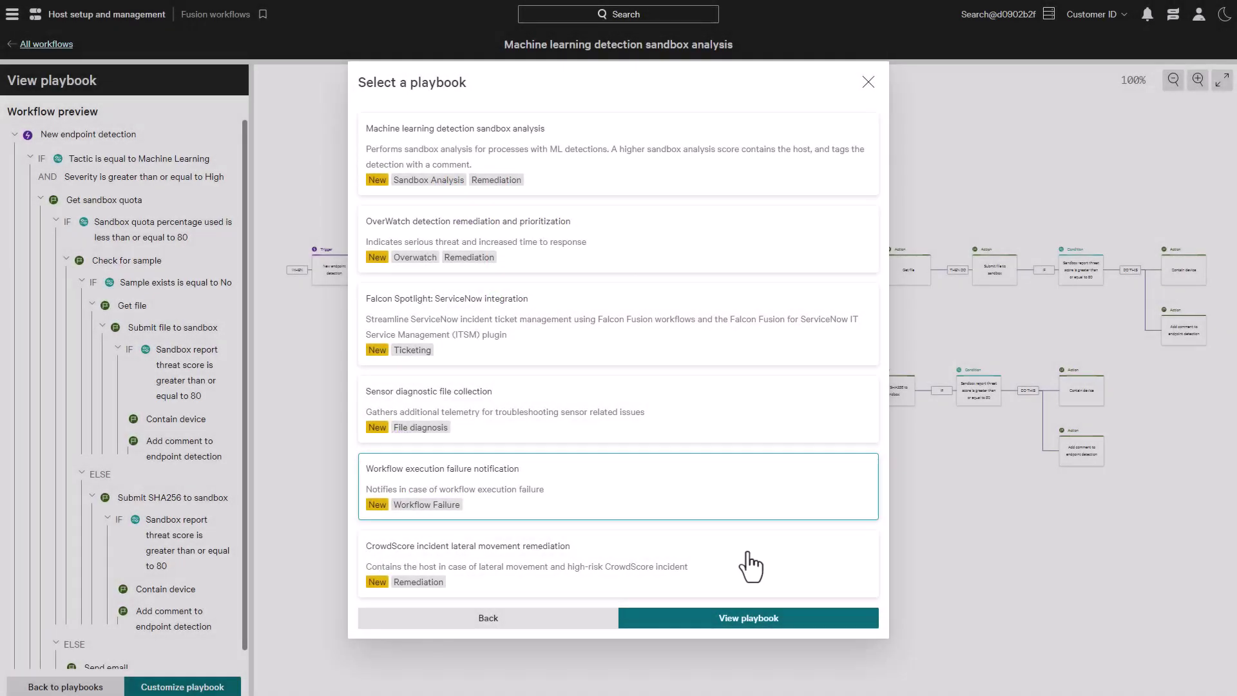
{"action": "left_click", "coordinate": [751, 565]}
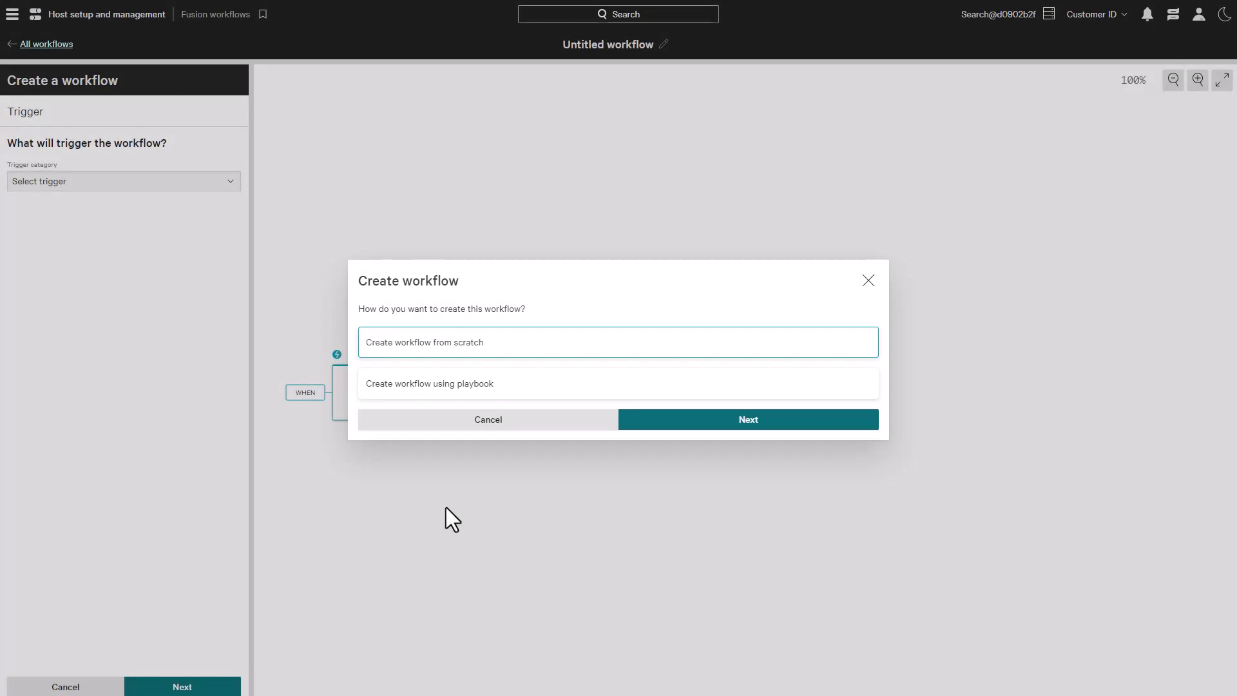
- Open the OverWatch detection remediation playbook's workflow view and pan its graph to the centre
{"action": "left_click", "coordinate": [545, 397]}
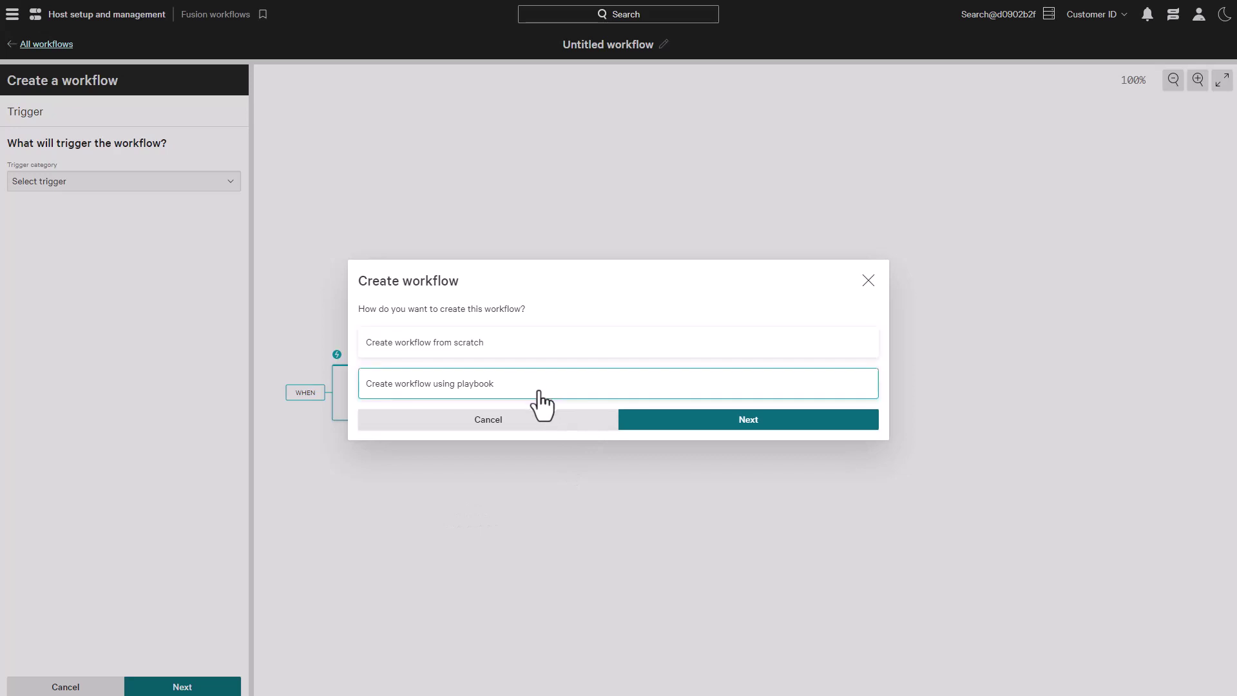
{"action": "left_click", "coordinate": [656, 420]}
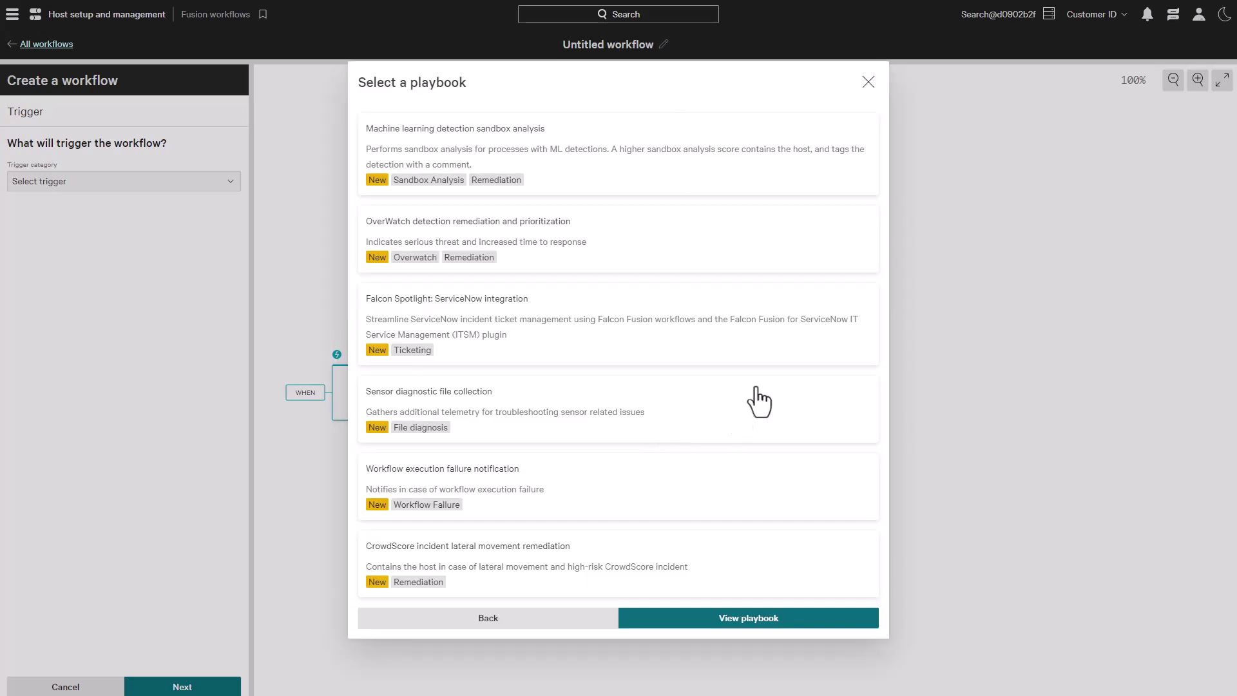
{"action": "left_click", "coordinate": [646, 255]}
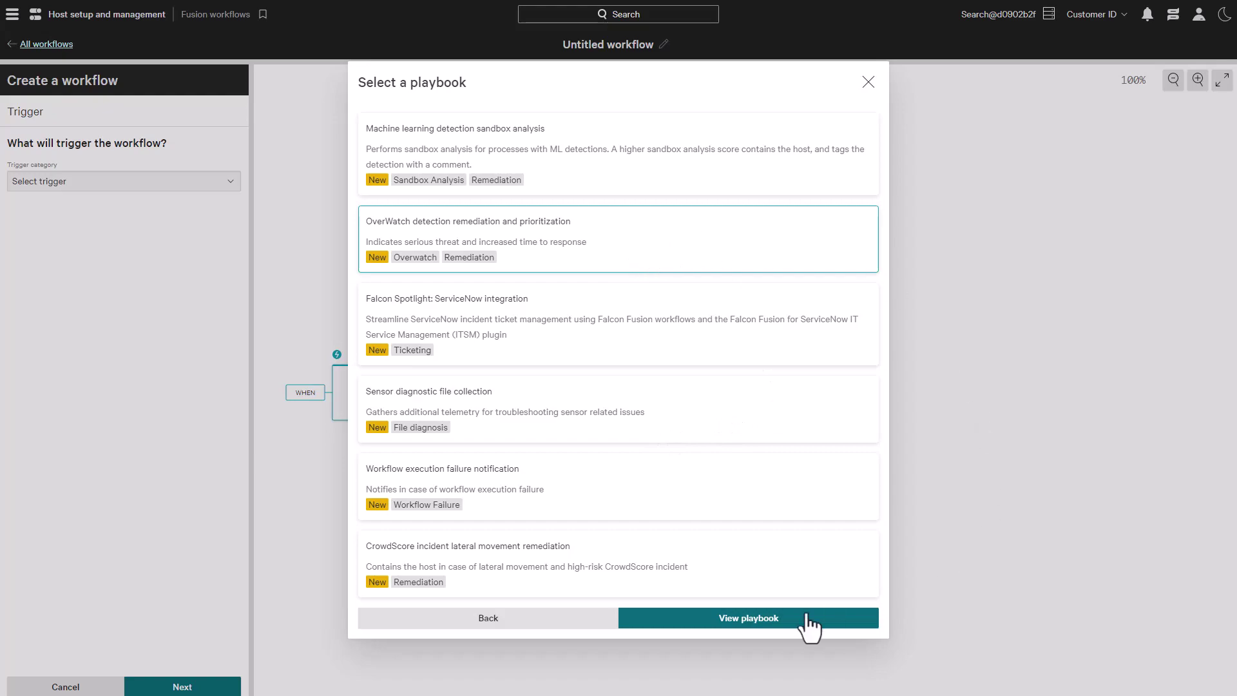
{"action": "left_click", "coordinate": [788, 624]}
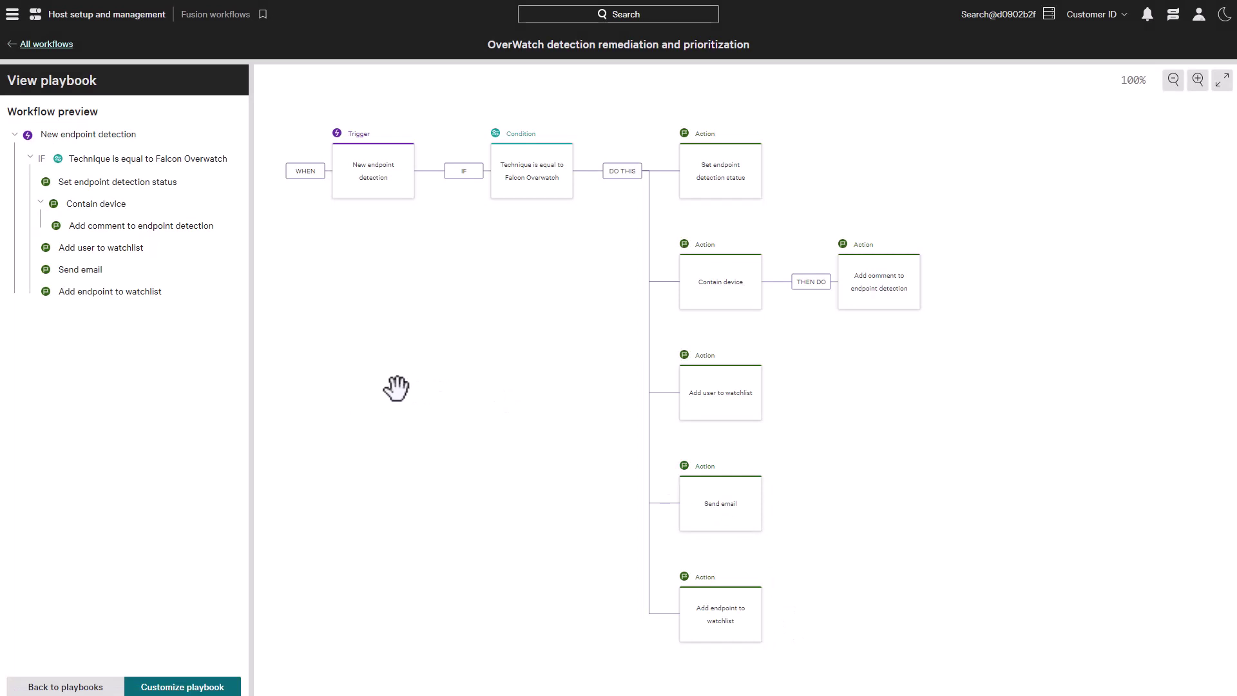
{"action": "scroll", "coordinate": [454, 401], "scroll_direction": "up", "scroll_amount": 1}
{"action": "mouse_move", "coordinate": [451, 368]}
{"action": "left_mouse_down"}
{"action": "mouse_move", "coordinate": [543, 502]}
{"action": "mouse_move", "coordinate": [523, 494]}
{"action": "left_mouse_up"}
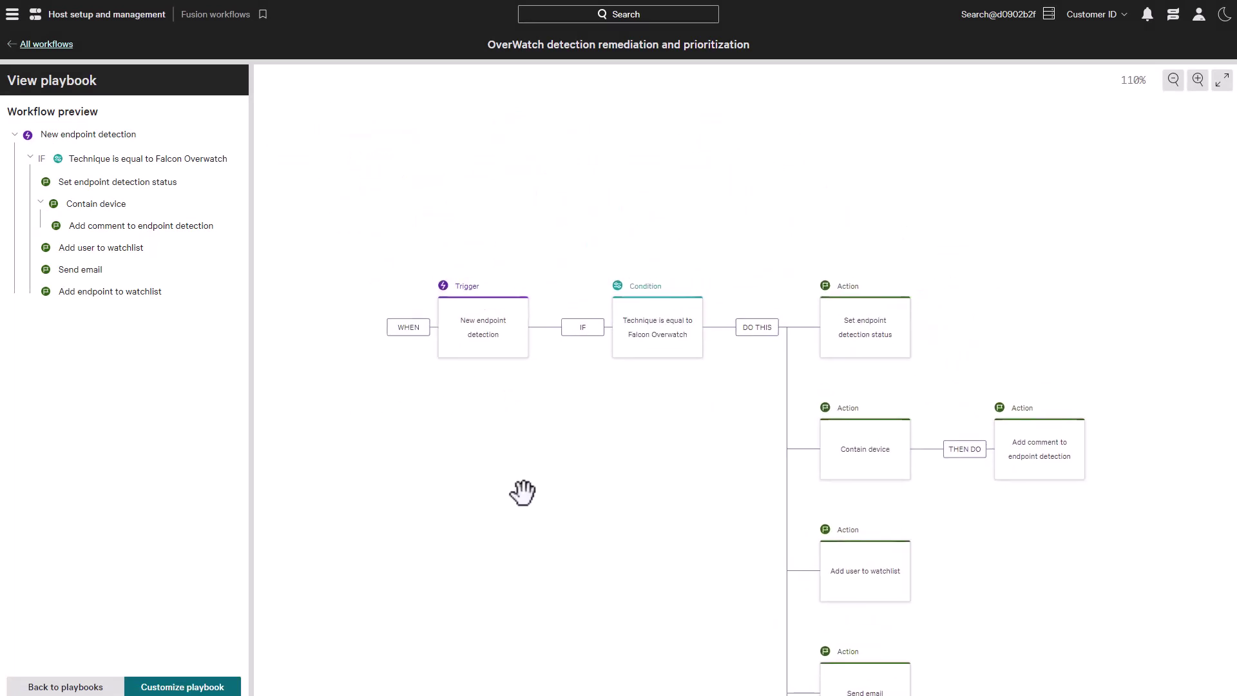
- Add the analyst address to the Send email recipients and update the playbook
{"action": "left_click", "coordinate": [158, 687]}
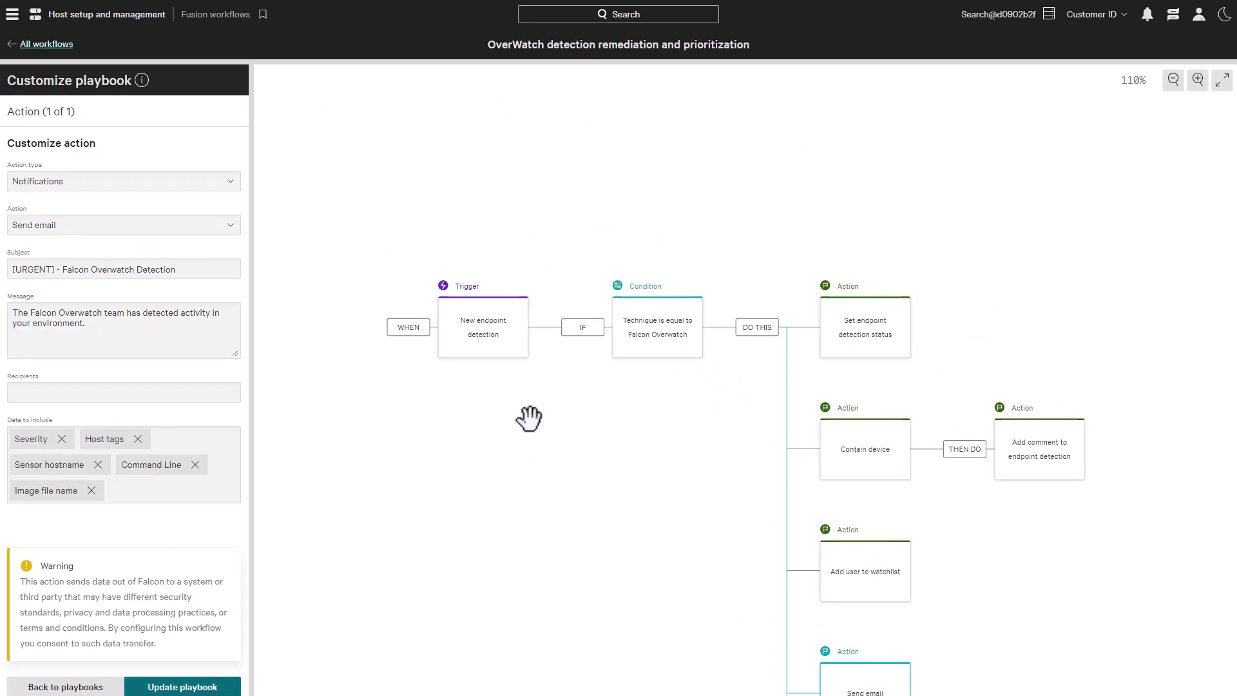
{"action": "left_click", "coordinate": [202, 388]}
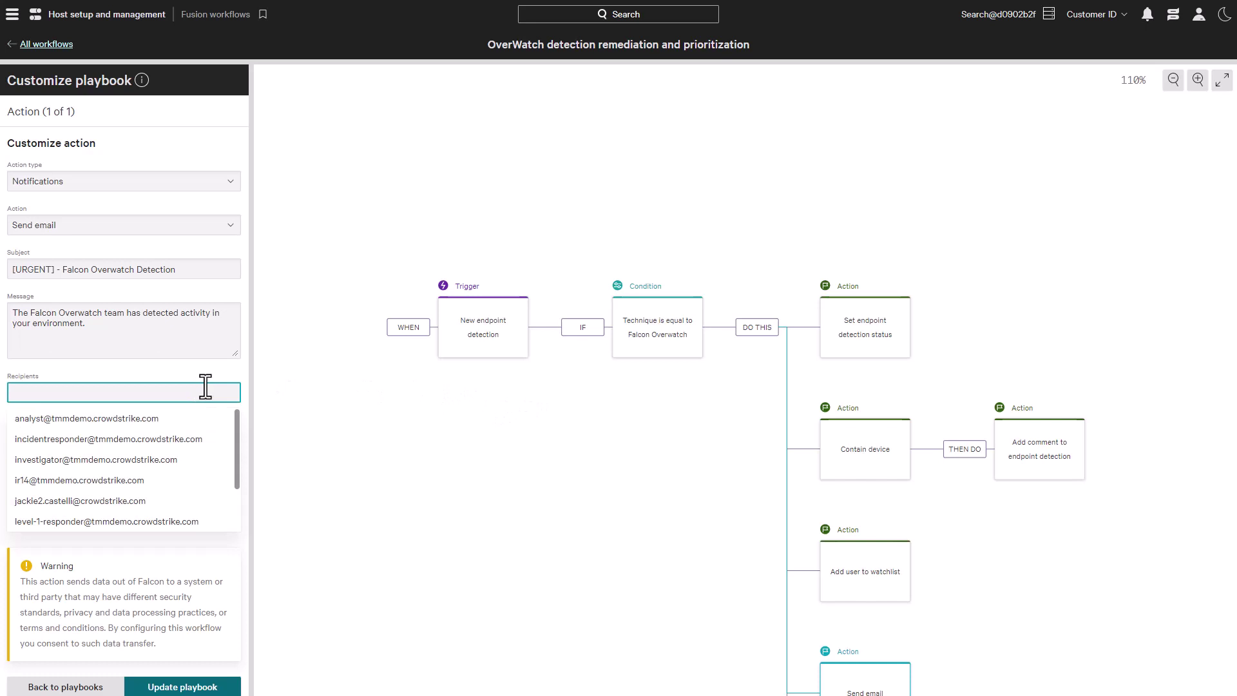
{"action": "left_click", "coordinate": [155, 417]}
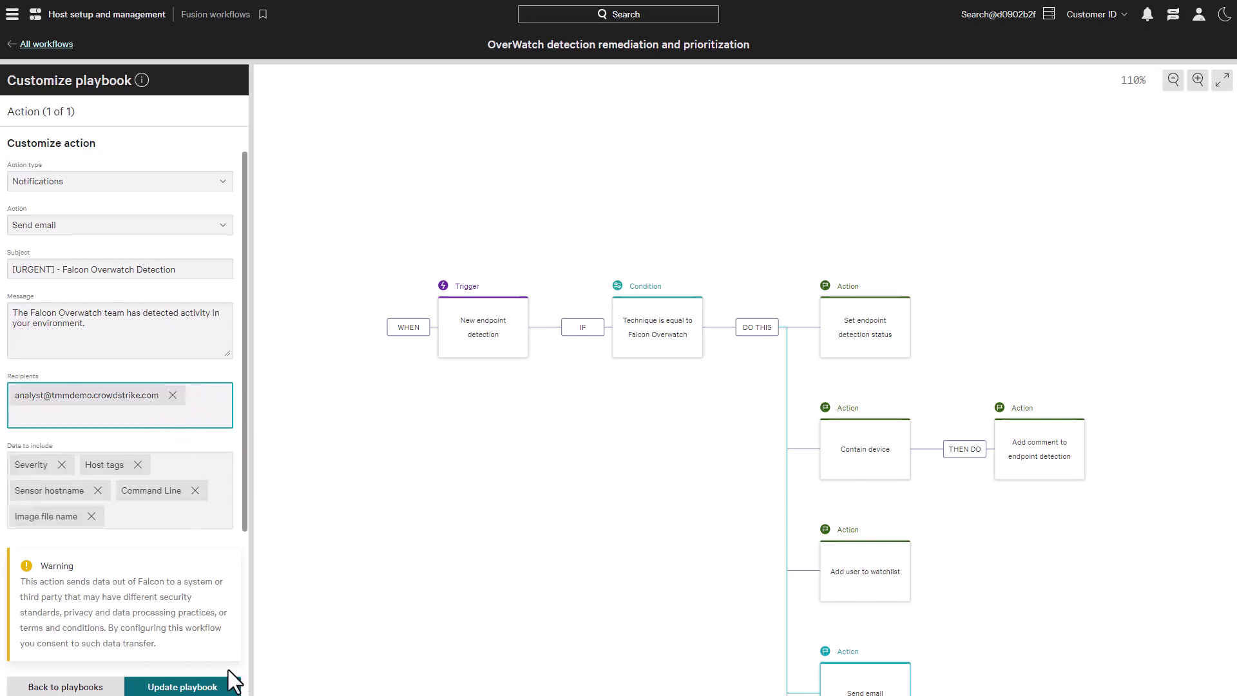
{"action": "left_click", "coordinate": [177, 688]}
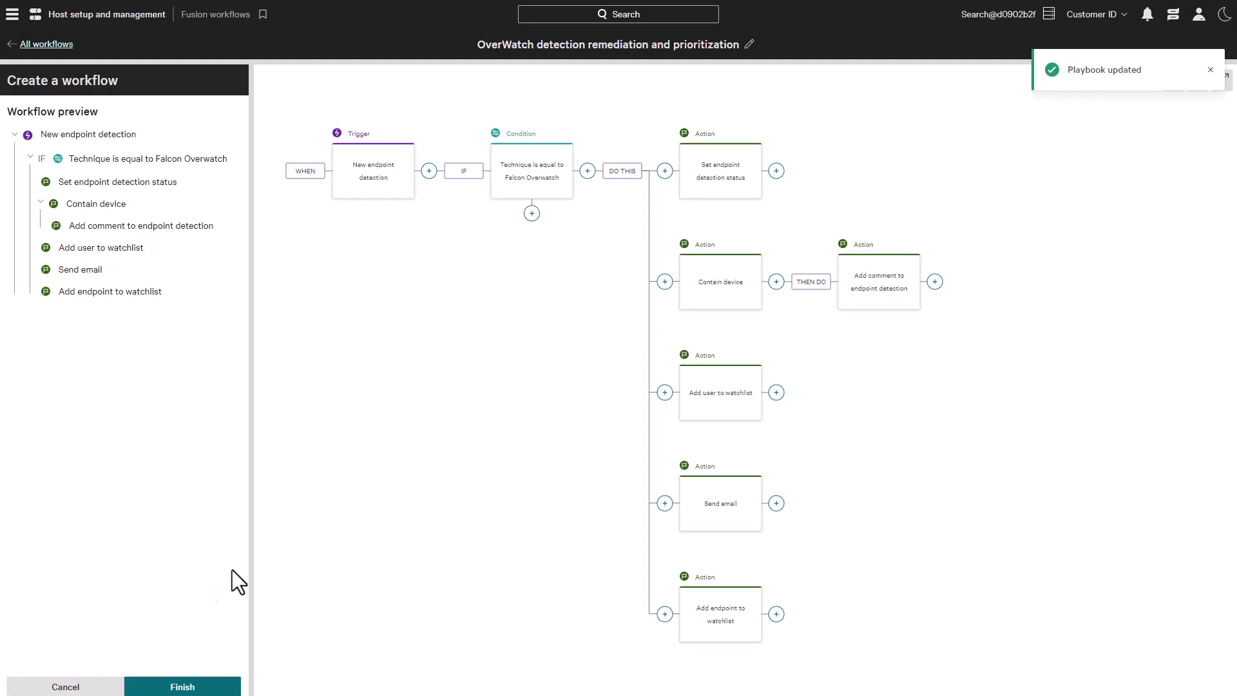
- Finish the workflow and set Workflow status to On in the Save workflow dialog
{"action": "left_click", "coordinate": [181, 688]}
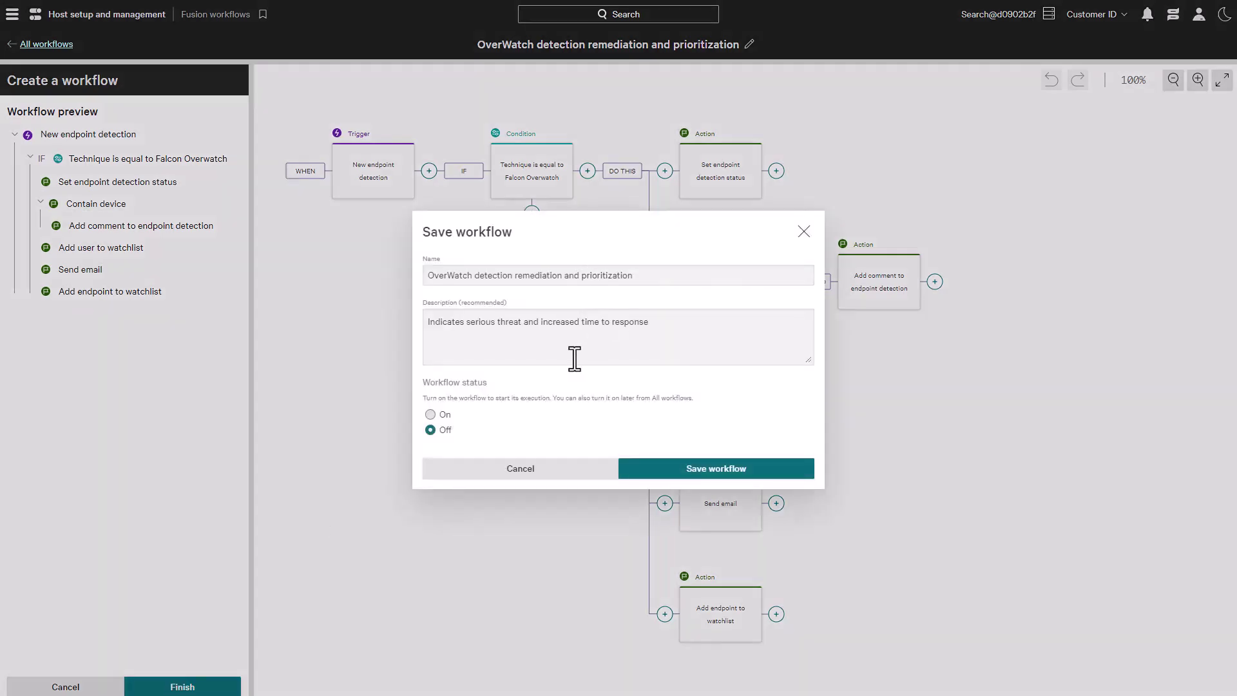
{"action": "left_click", "coordinate": [432, 413]}
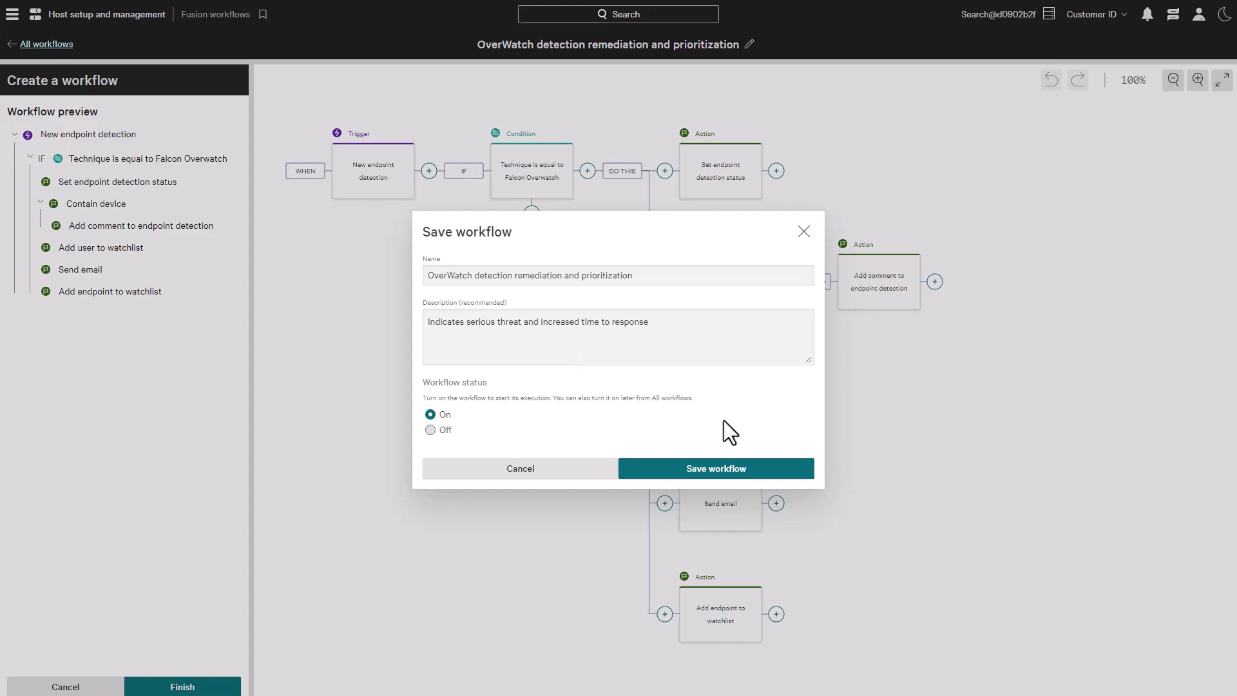